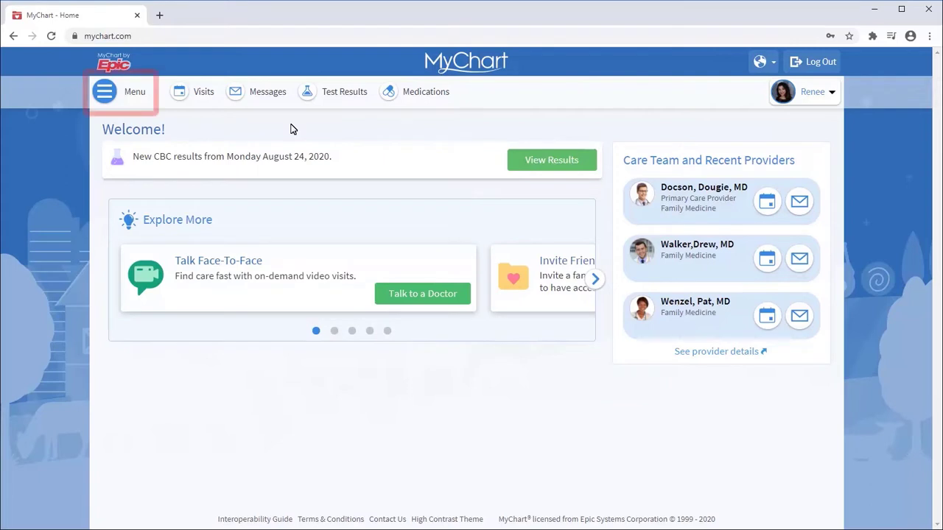
Request a Talk to a Doctor visit from Wisconsin with Rash as the reason.
{"action": "left_click", "coordinate": [135, 93]}
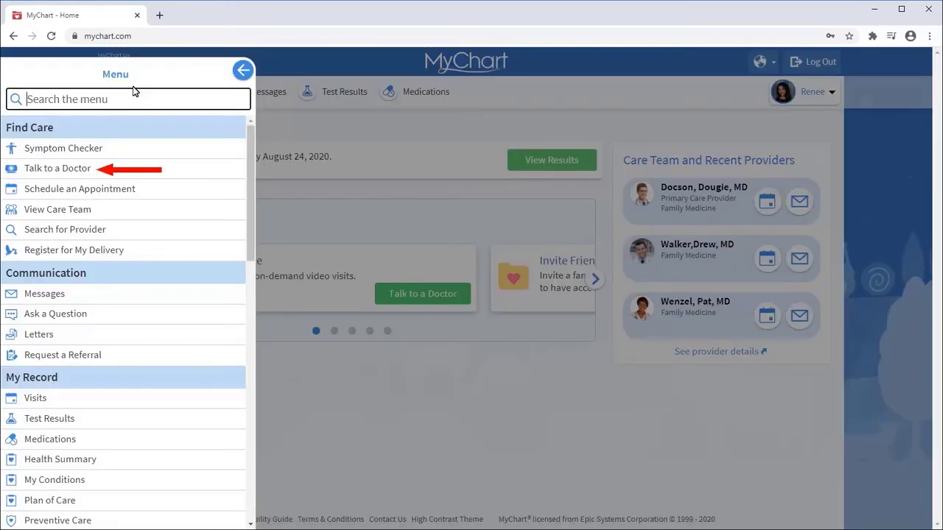
{"action": "left_click", "coordinate": [59, 169]}
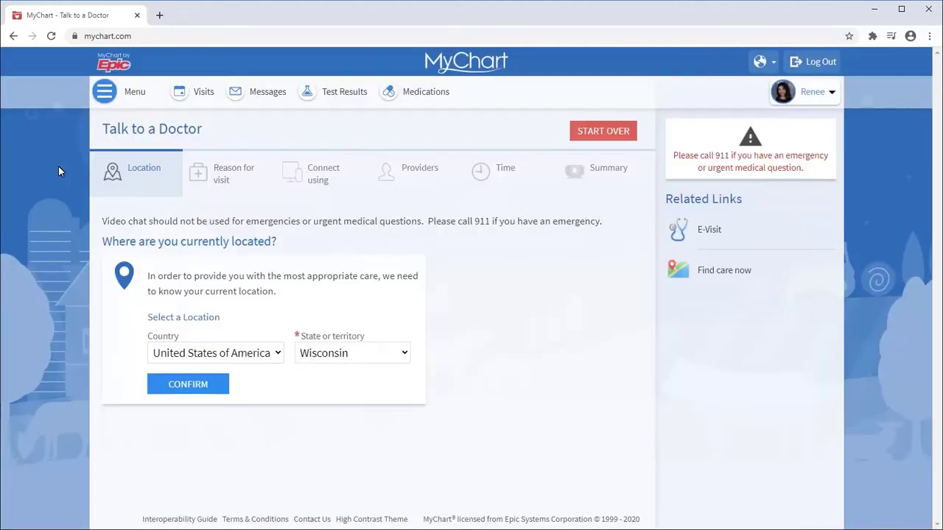
{"action": "left_click", "coordinate": [208, 386]}
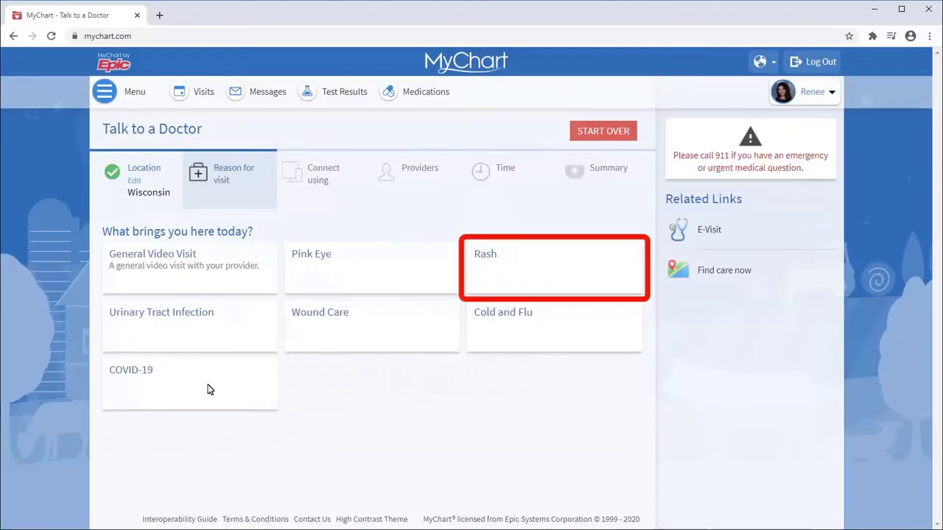
{"action": "left_click", "coordinate": [505, 274]}
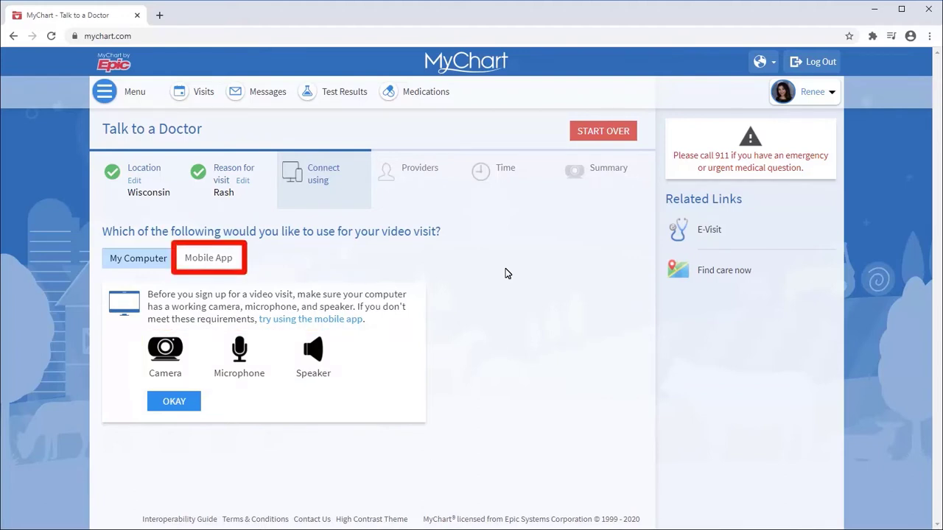
Connect by computer, join the next-provider line, enter 'I think I have poison ivy.' and schedule.
{"action": "left_click", "coordinate": [165, 401]}
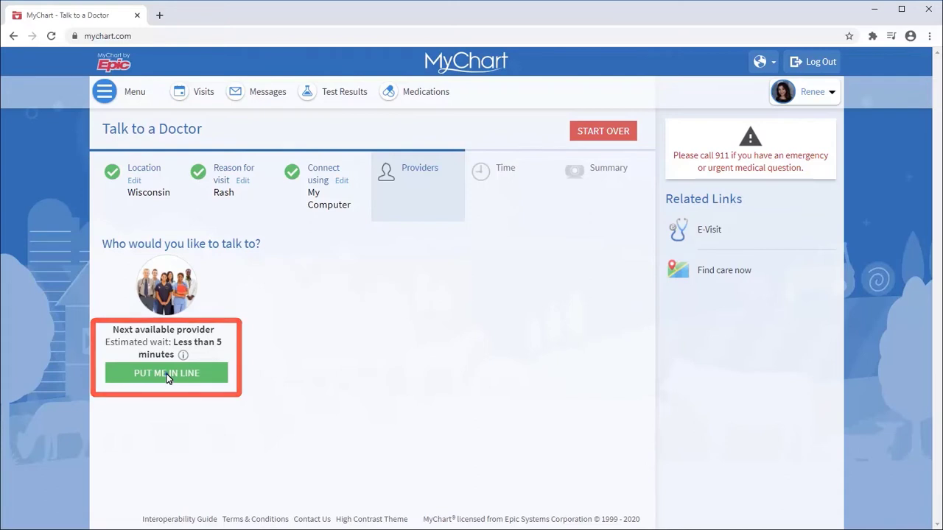
{"action": "left_click", "coordinate": [167, 373]}
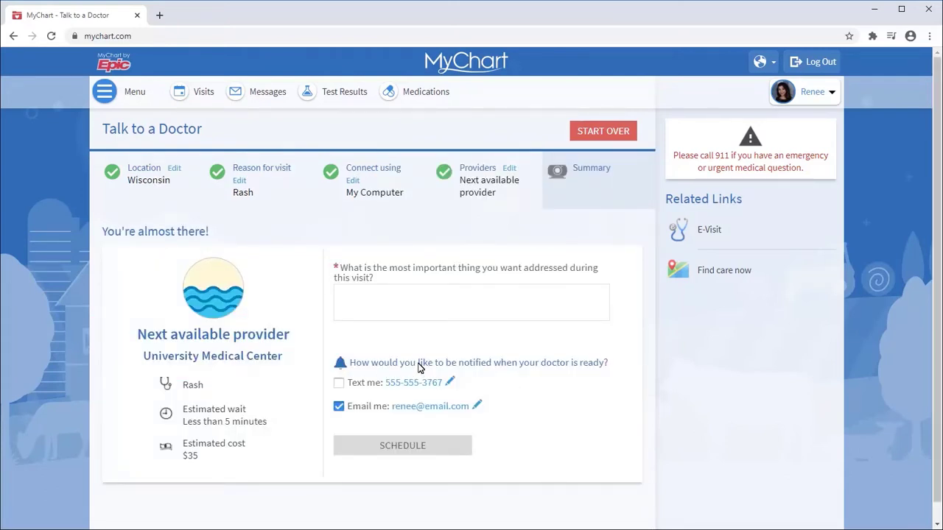
{"action": "left_click", "coordinate": [599, 296]}
{"action": "type", "text": "I think I have poison ivy."}
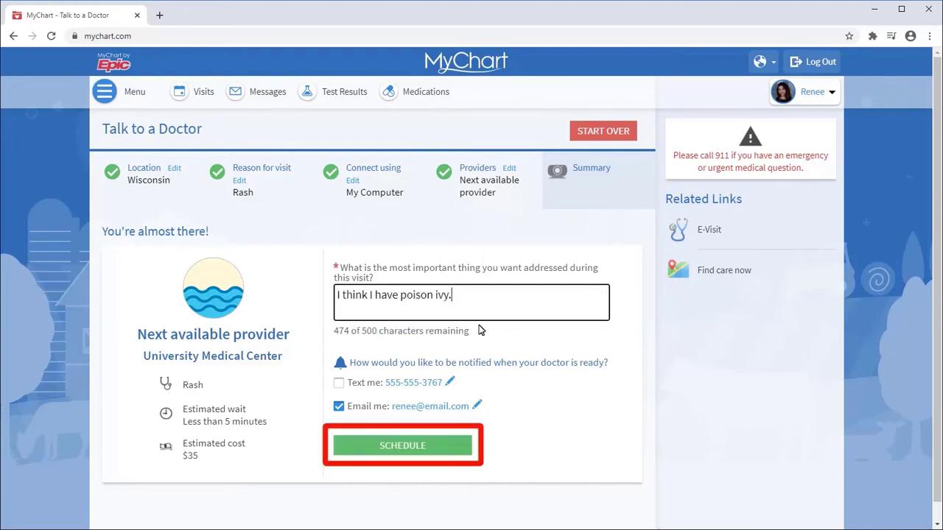
{"action": "left_click", "coordinate": [433, 447]}
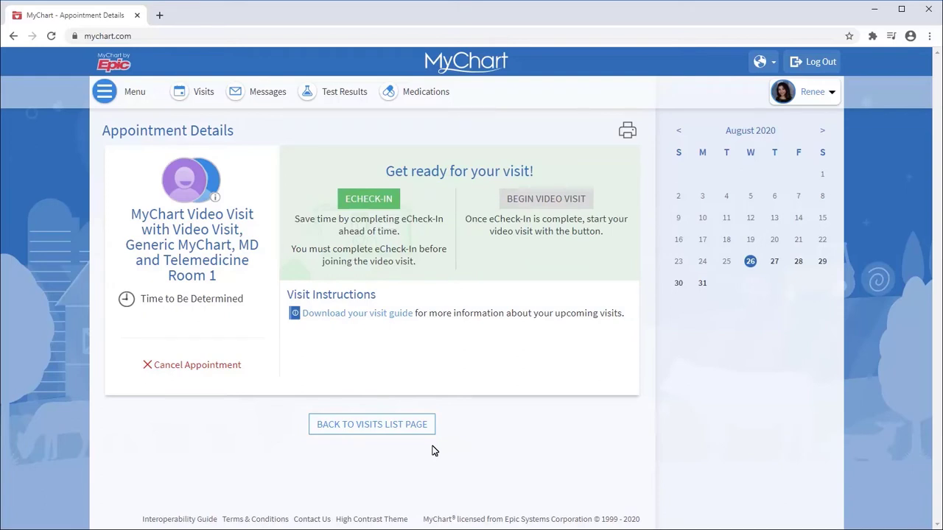
Start eCheck-In and pay the $20.00 copay with the saved card, continuing to Medications.
{"action": "left_click", "coordinate": [355, 200]}
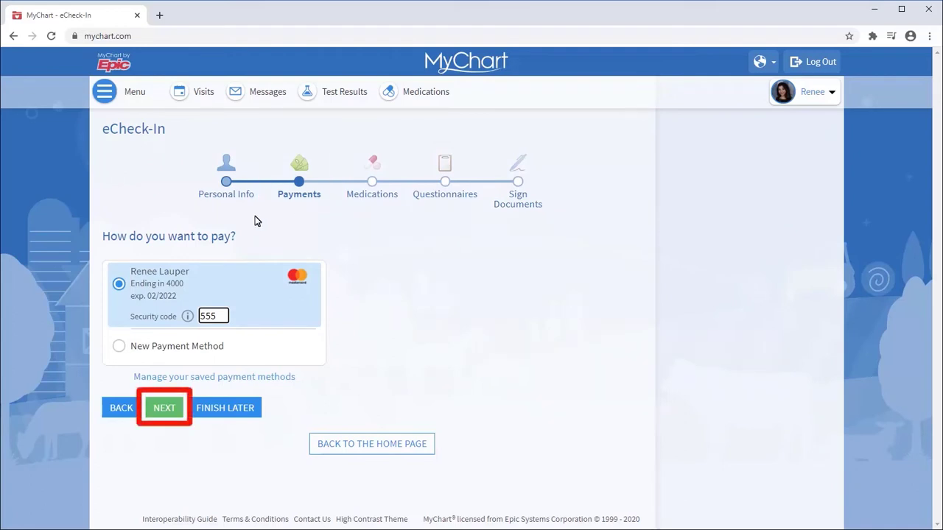
{"action": "left_click", "coordinate": [168, 407]}
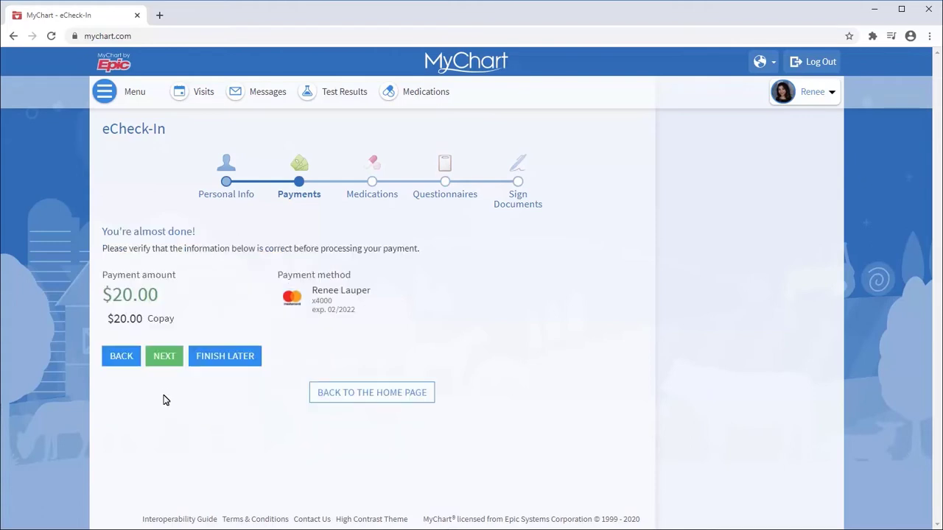
{"action": "left_click", "coordinate": [162, 356]}
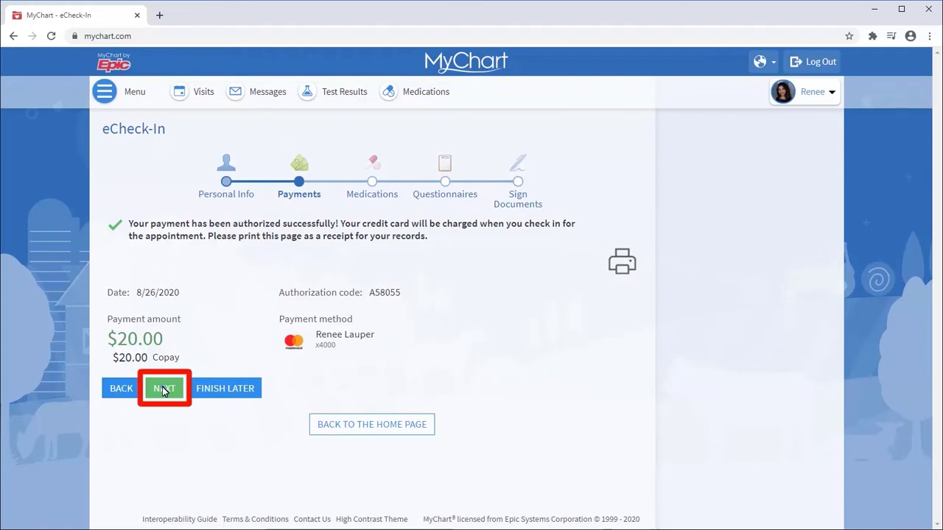
{"action": "left_click", "coordinate": [162, 386]}
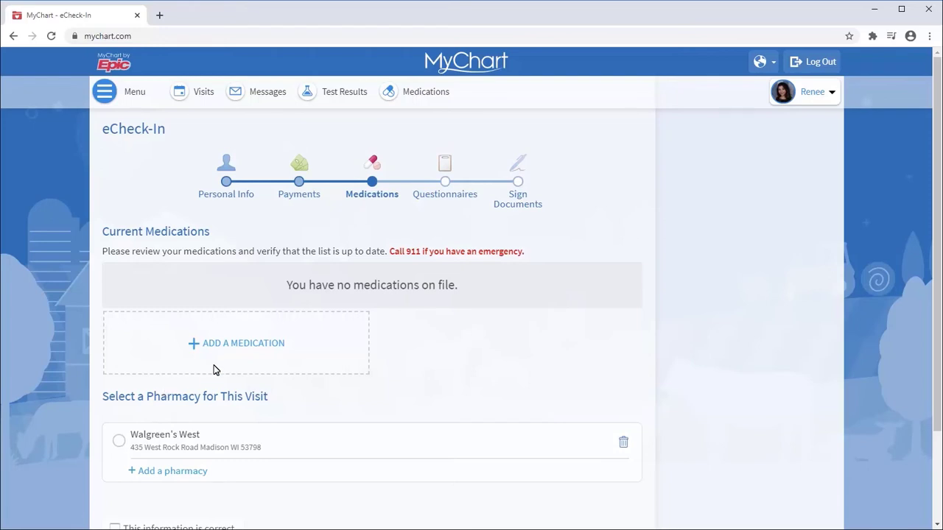
Add Ibuprofen 200 MG capsule to the medication list.
{"action": "left_click", "coordinate": [214, 351]}
{"action": "type", "text": "ibuprofen"}
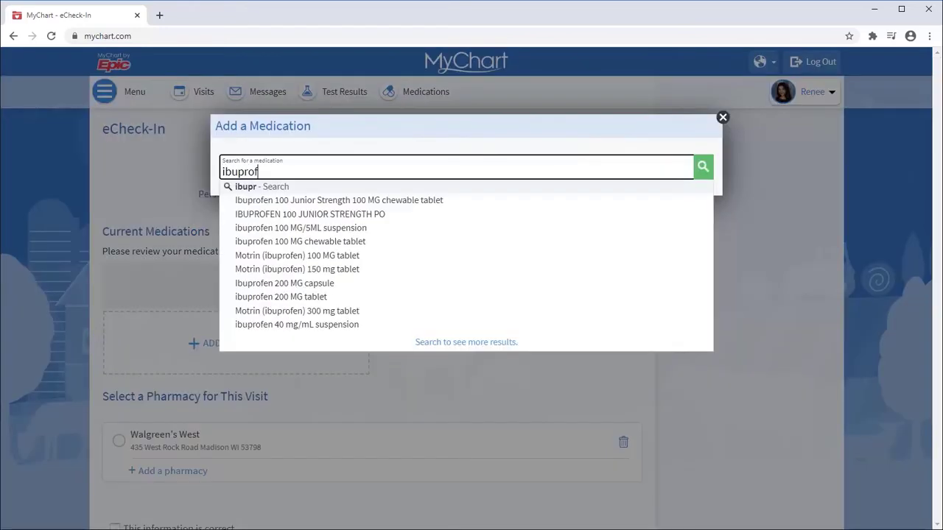
{"action": "left_click", "coordinate": [321, 285]}
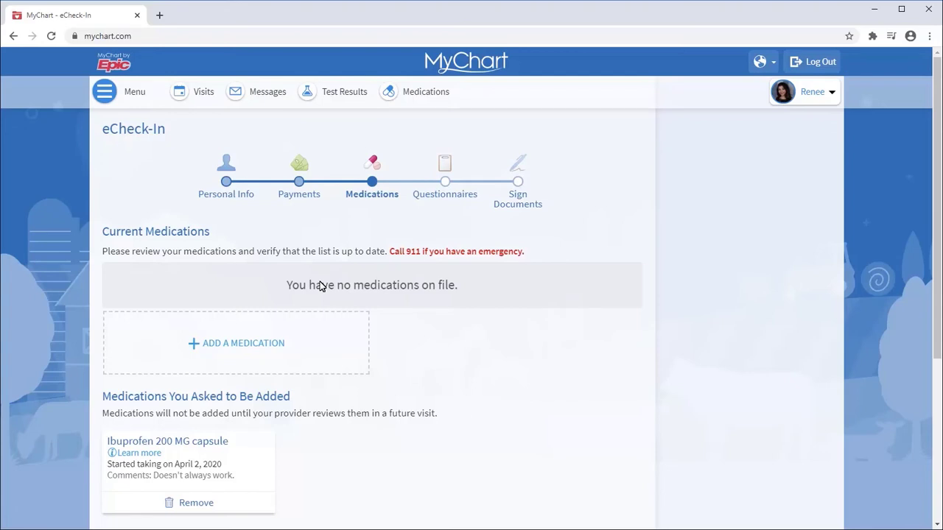
{"action": "left_click", "coordinate": [937, 511]}
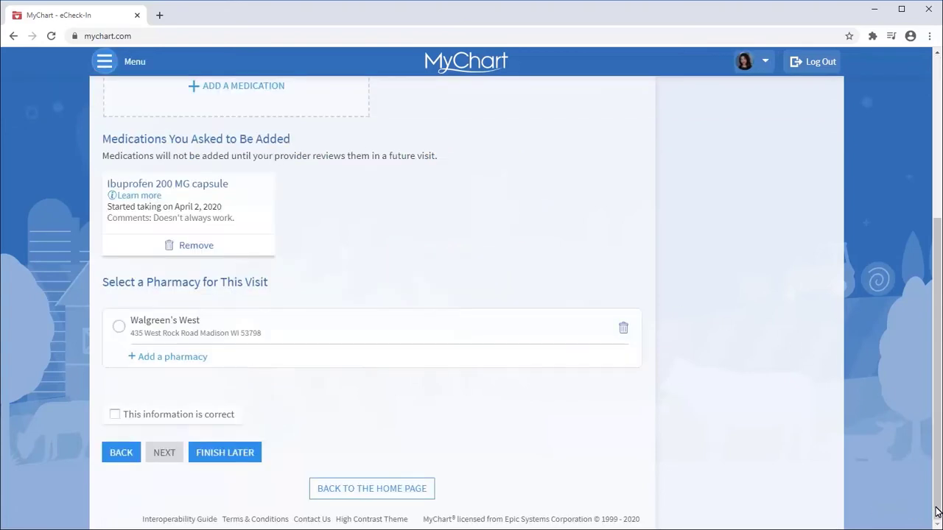
Choose Walgreen's West as the pharmacy and confirm the information is correct.
{"action": "left_click", "coordinate": [119, 326]}
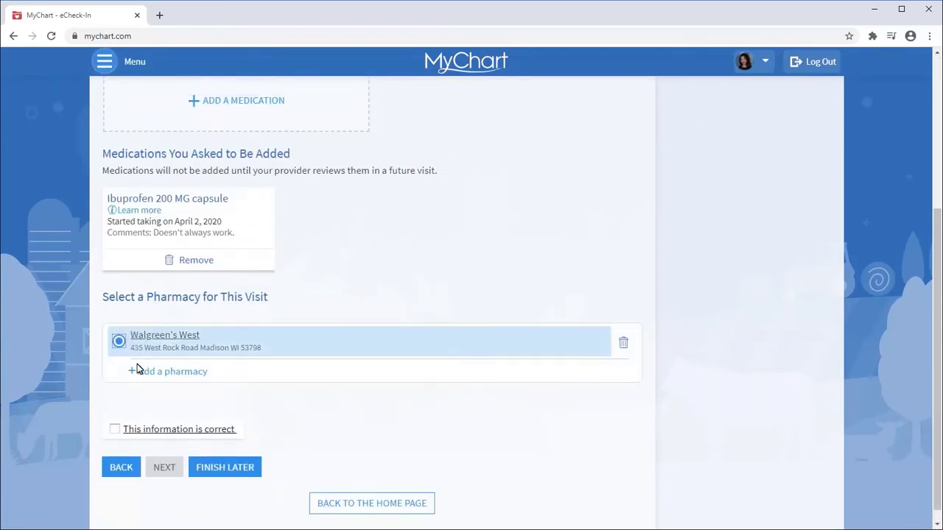
{"action": "left_click", "coordinate": [142, 433]}
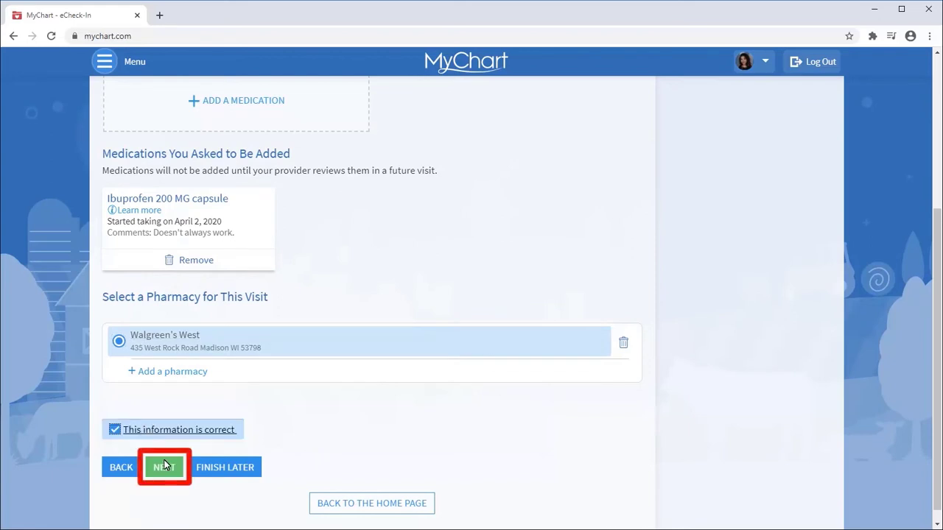
{"action": "left_click", "coordinate": [164, 466]}
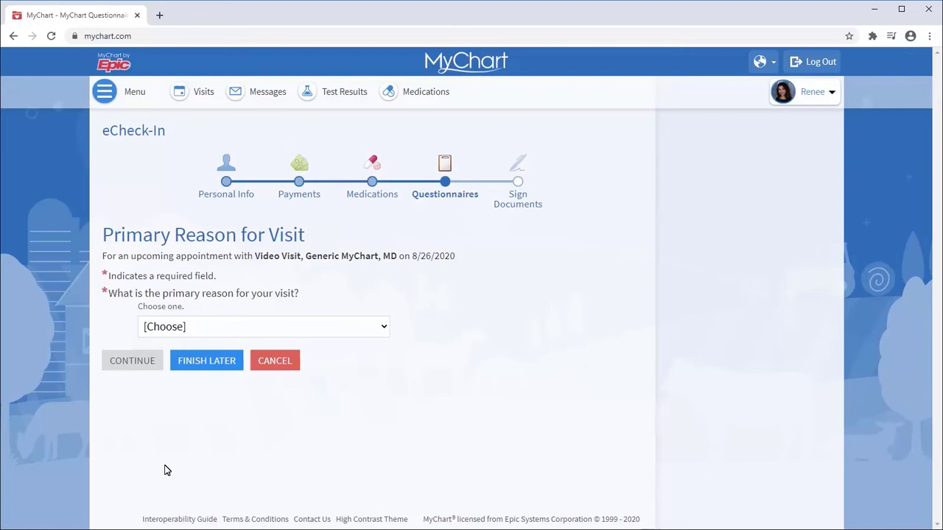
Select Rash as the primary reason for the visit.
{"action": "left_click", "coordinate": [317, 326]}
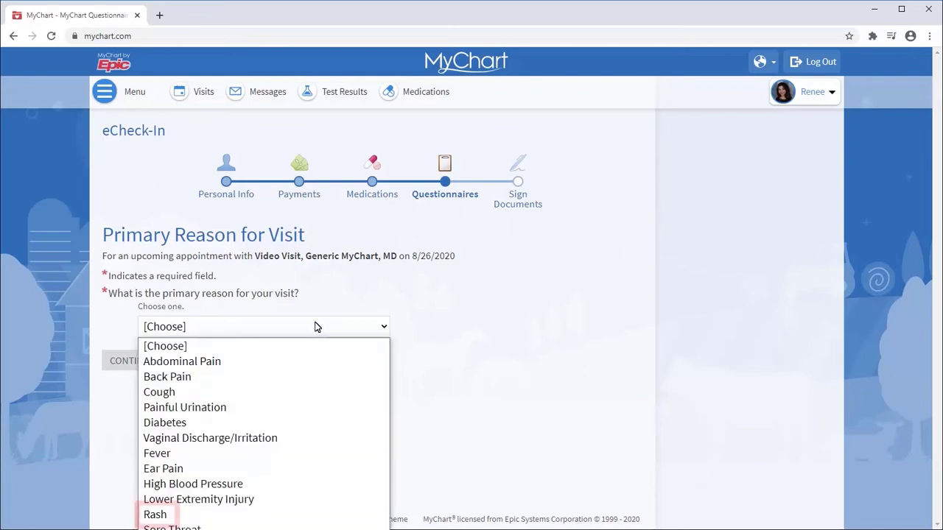
{"action": "left_click", "coordinate": [155, 515]}
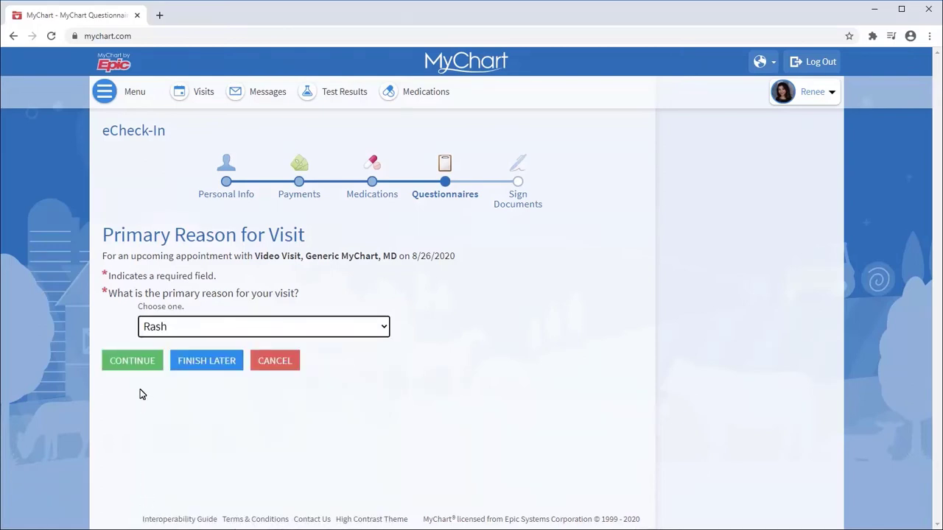
{"action": "left_click", "coordinate": [133, 361]}
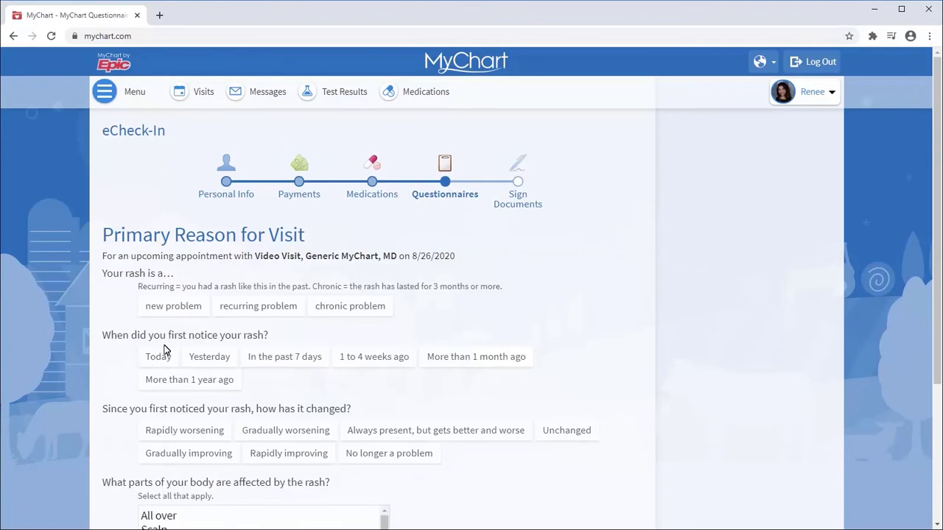
Answer that the rash is new and appeared within 7 days, then submit the questionnaire.
{"action": "left_click", "coordinate": [173, 307]}
{"action": "left_click", "coordinate": [295, 358]}
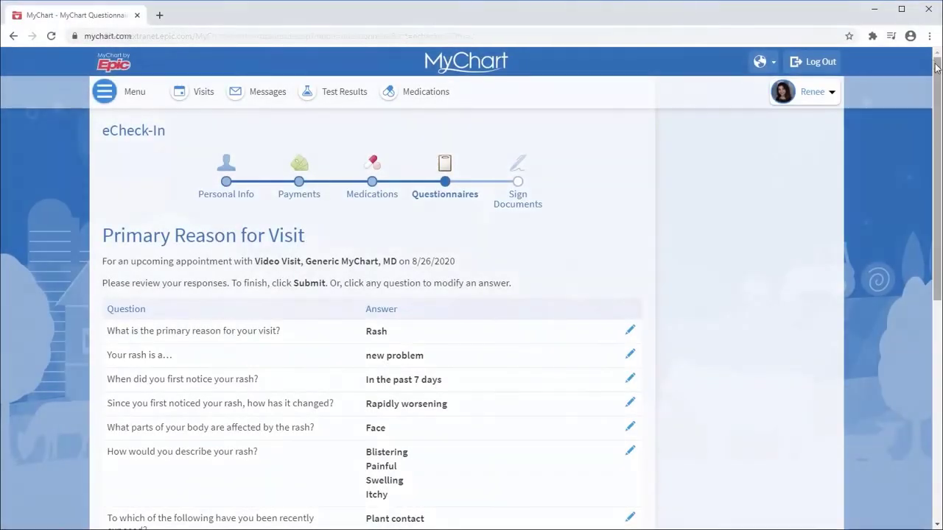
{"action": "scroll", "coordinate": [937, 120], "scroll_direction": "down", "scroll_amount": 2}
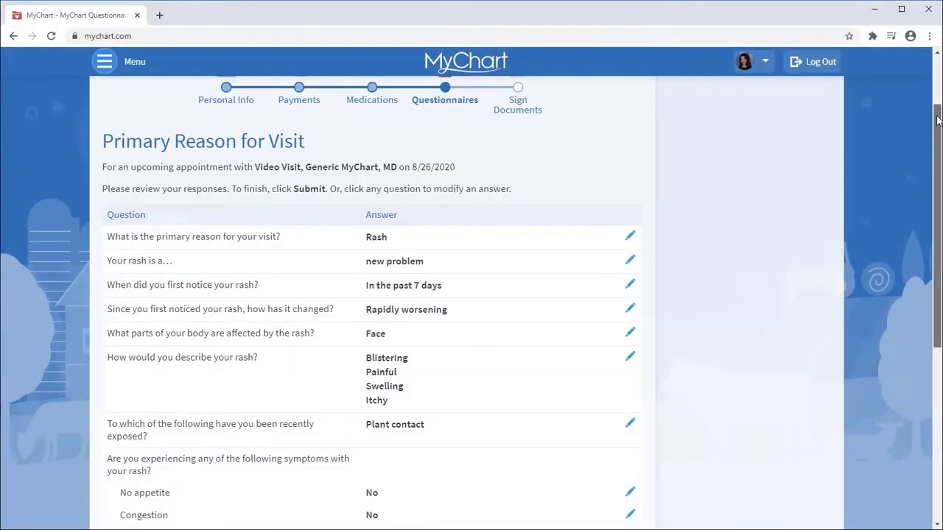
{"action": "left_click_drag", "start_coordinate": [937, 120], "coordinate": [927, 294]}
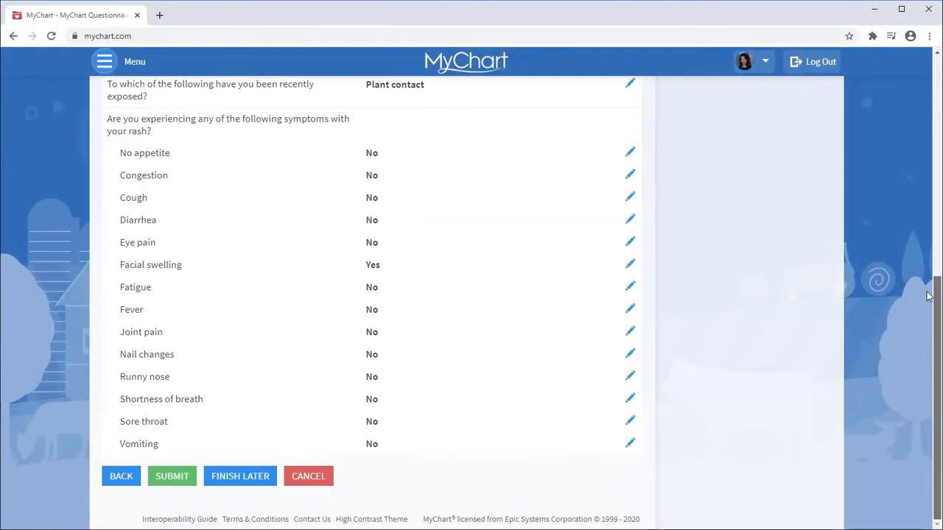
{"action": "left_click", "coordinate": [175, 480]}
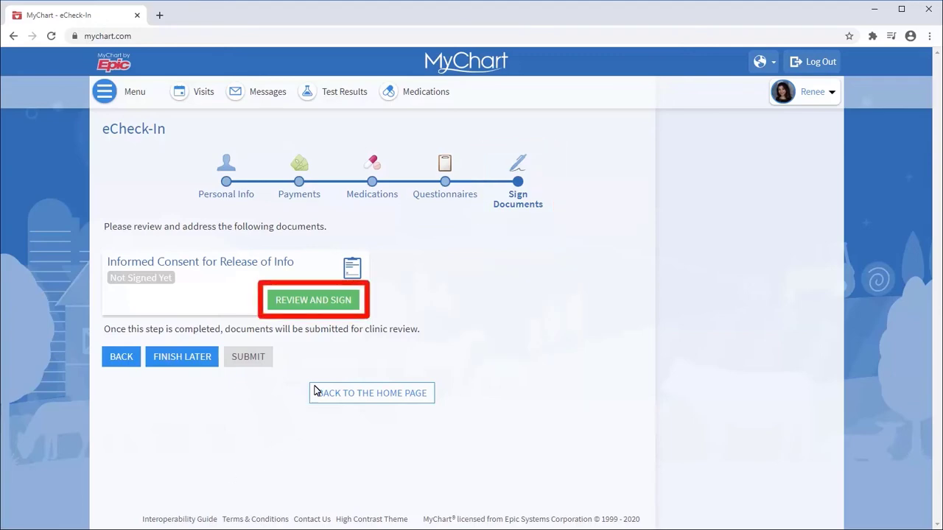
Sign the Informed Consent for Release of Info as the patient and submit eCheck-In.
{"action": "left_click", "coordinate": [328, 302]}
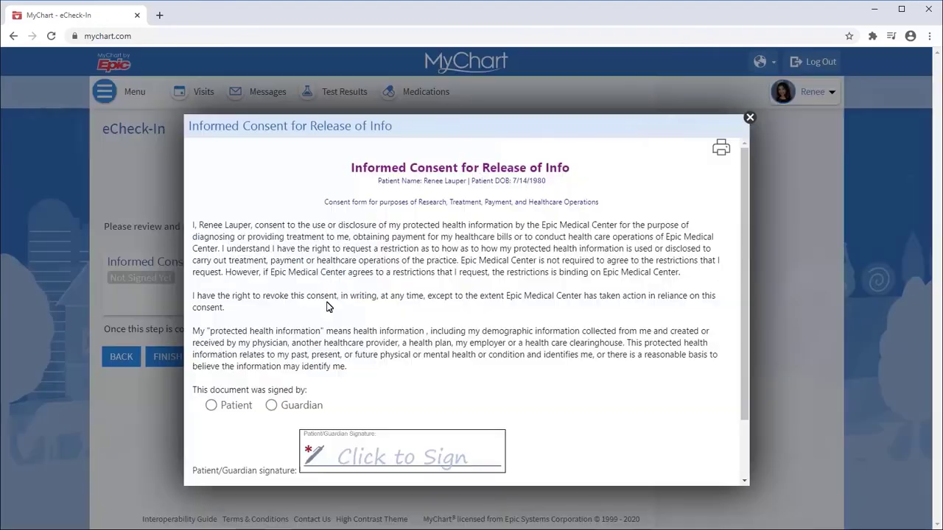
{"action": "left_click", "coordinate": [212, 406]}
{"action": "left_click", "coordinate": [476, 455]}
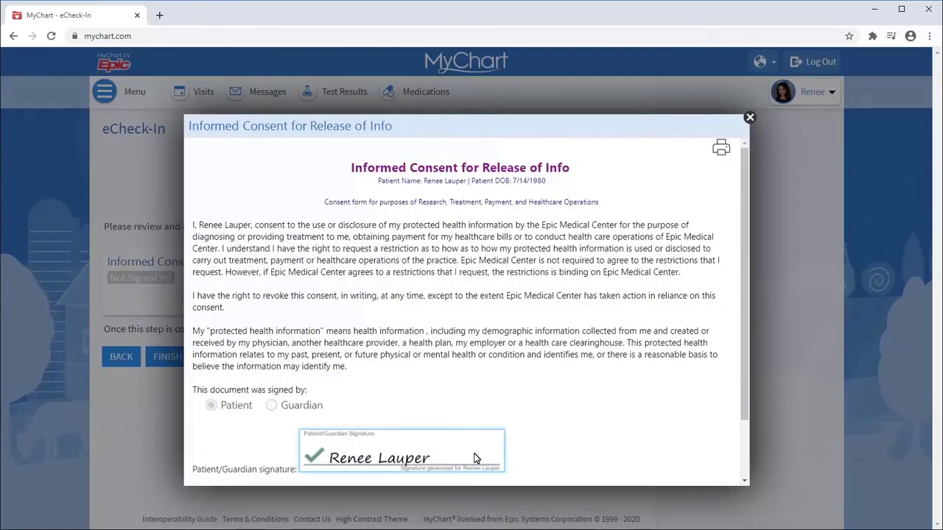
{"action": "left_click", "coordinate": [742, 471]}
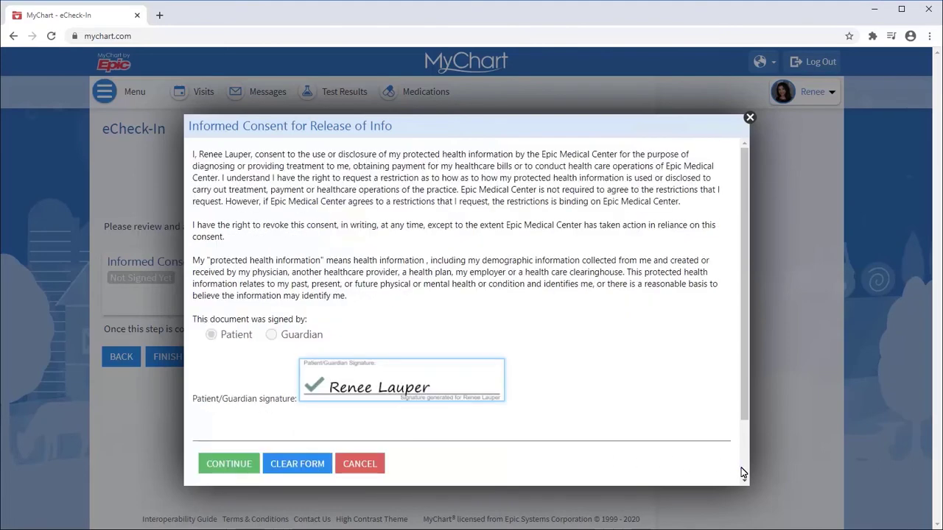
{"action": "left_click", "coordinate": [246, 466]}
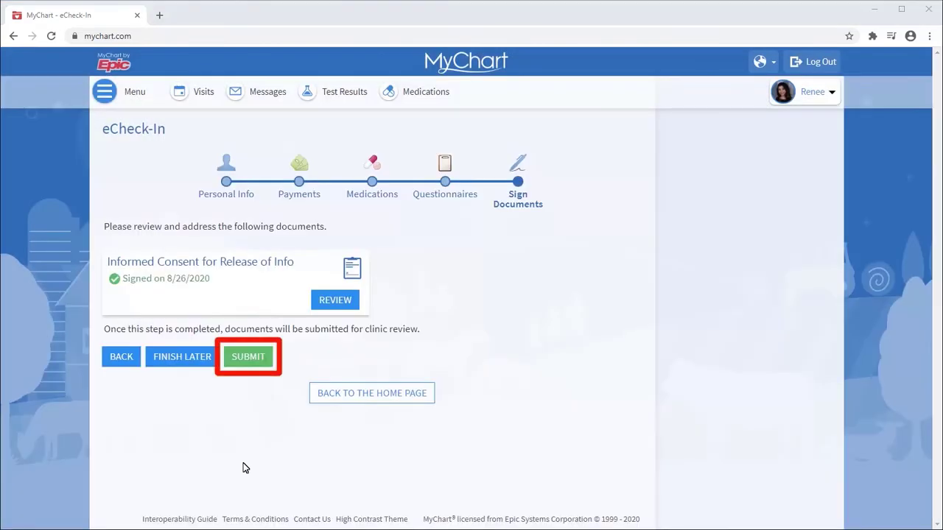
{"action": "left_click", "coordinate": [247, 357]}
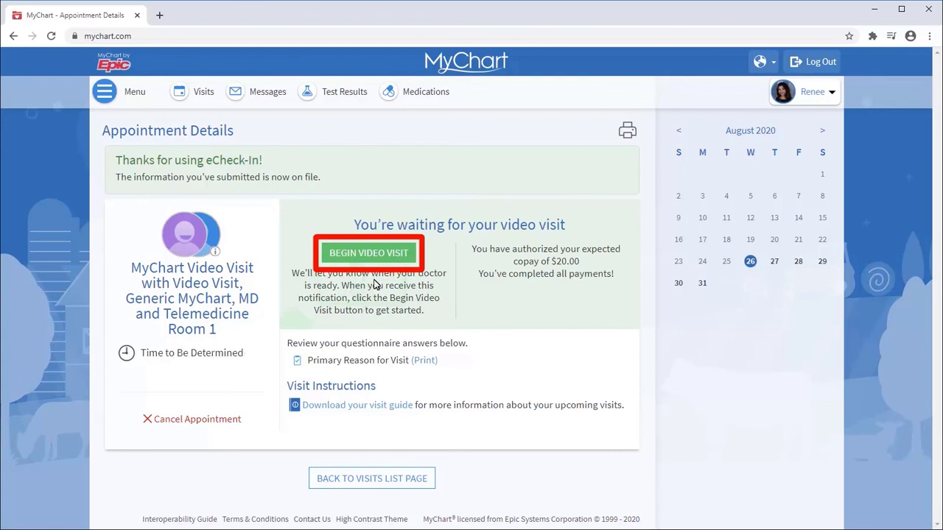
Begin the video visit and join the call after the hardware check.
{"action": "left_click", "coordinate": [377, 251]}
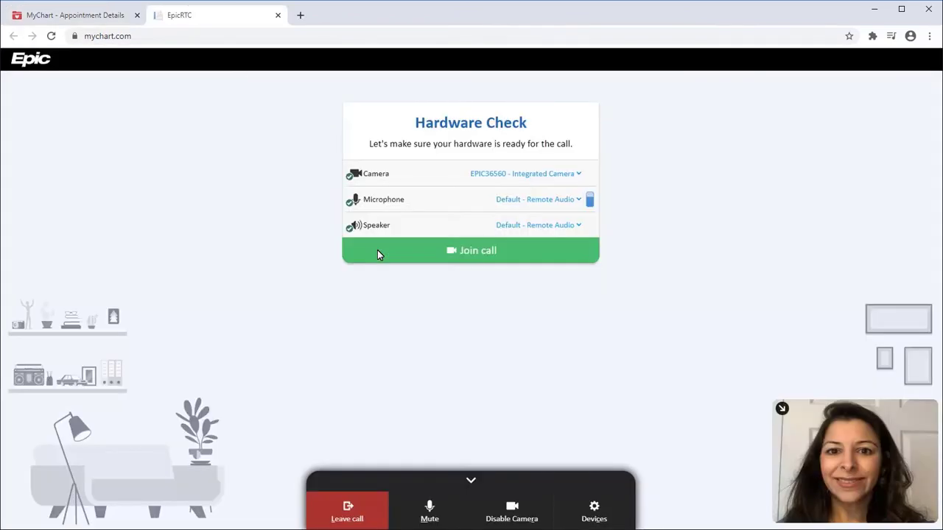
{"action": "left_click", "coordinate": [458, 249]}
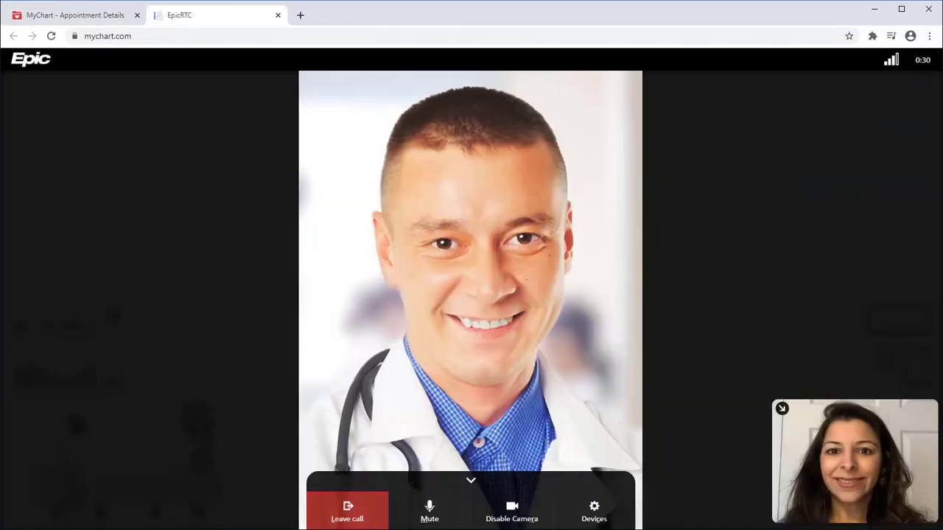